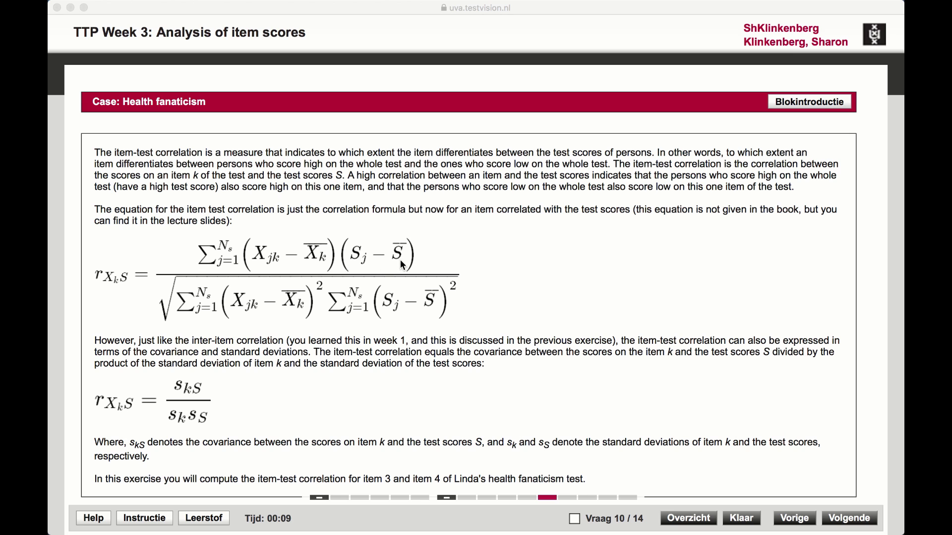
- In the item score sheet, go over the k1–k4 columns, the summed US test scores and the var row, then select empty cov cell B12
key(super+Tab)
key(super+Tab)
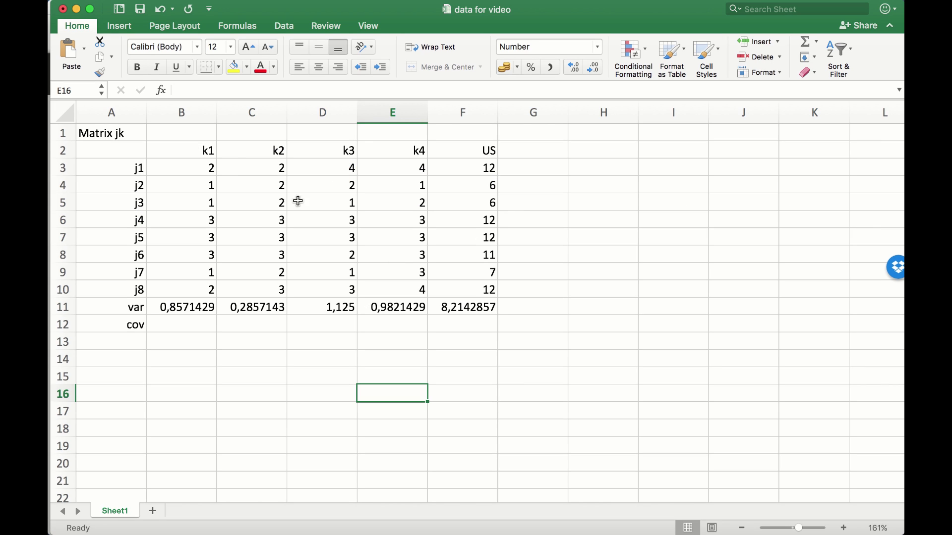
click(191, 152)
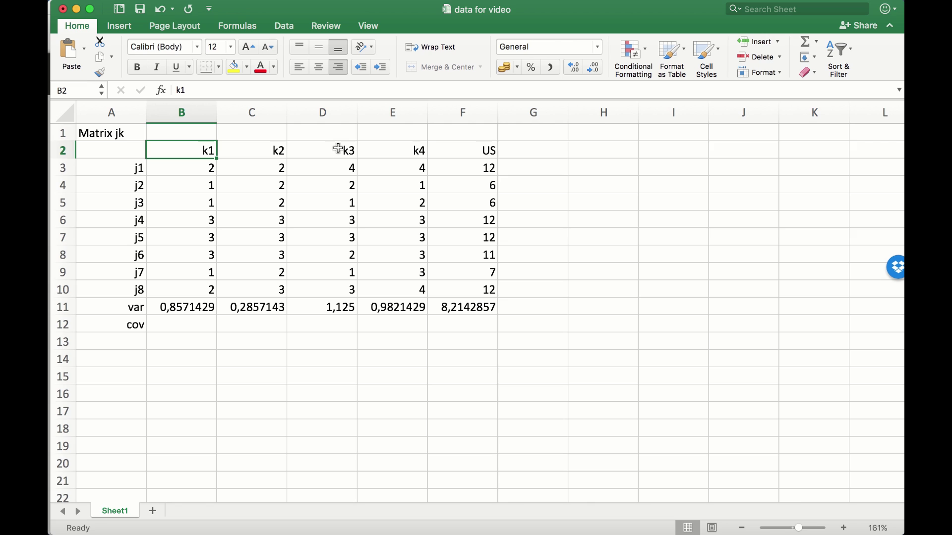
click(407, 156)
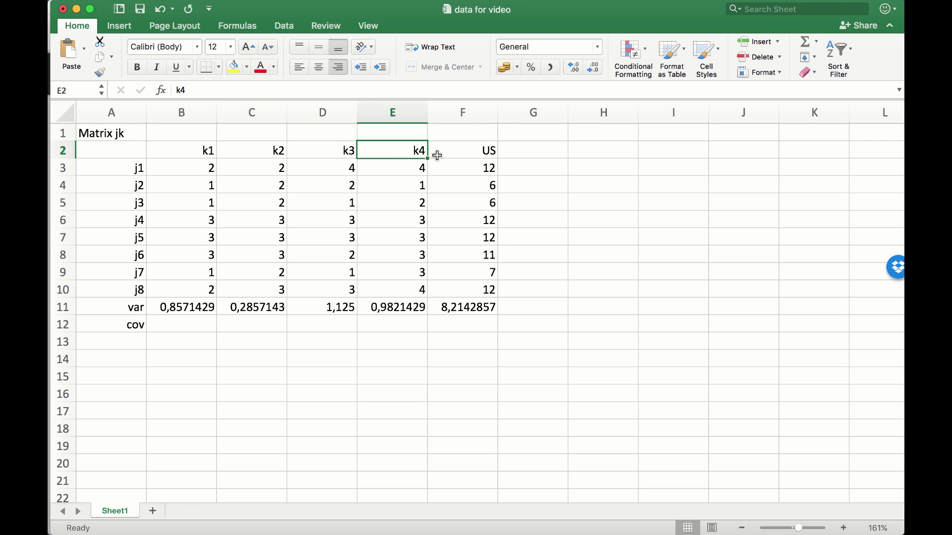
click(471, 151)
drag(189, 168, 186, 293)
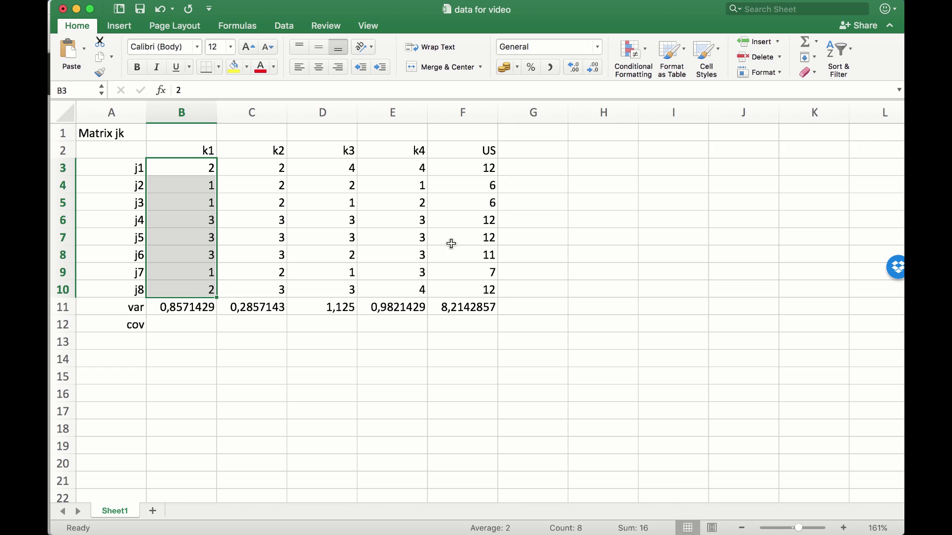
click(475, 170)
drag(475, 170, 472, 289)
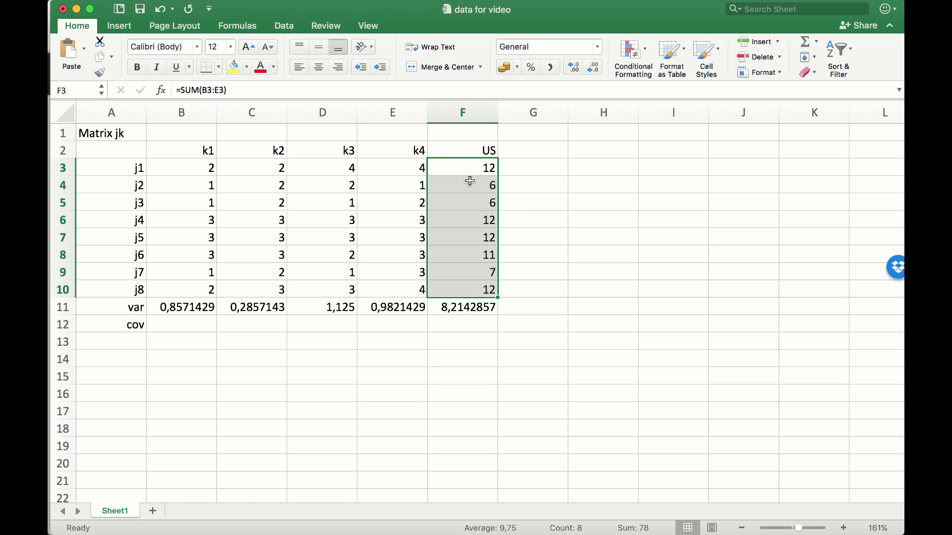
drag(177, 310, 458, 308)
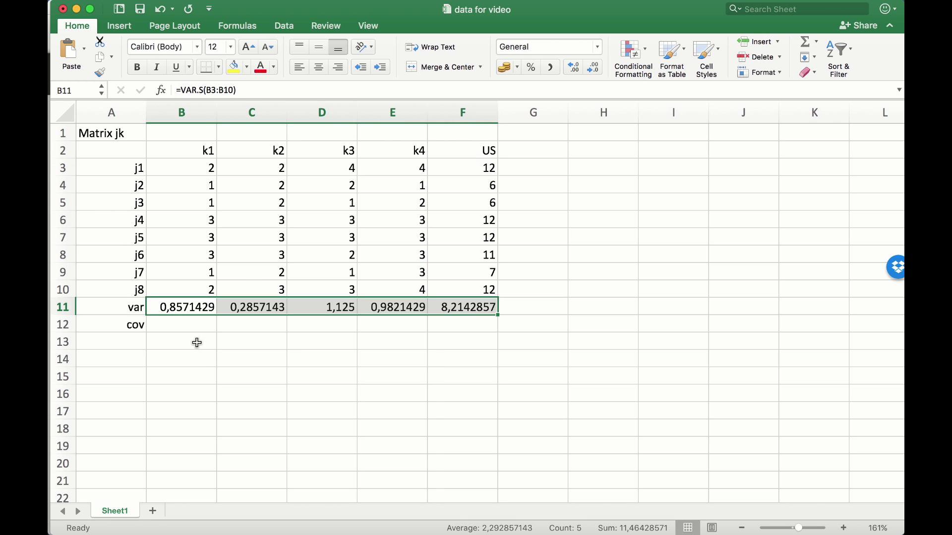
click(184, 331)
- Bring up the TestVision assignment at the COVARIANCE.S and SQRT questions
key(super+Tab)
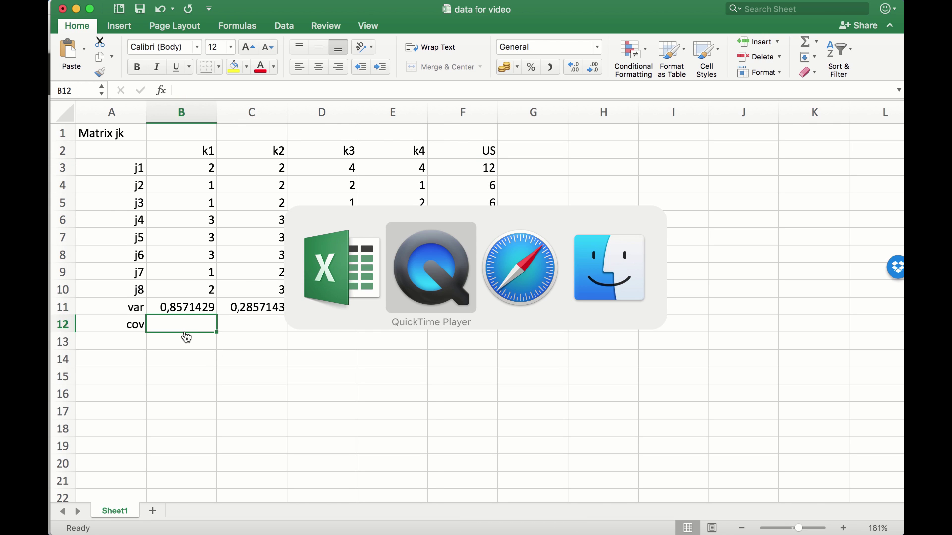
key(super+Tab)
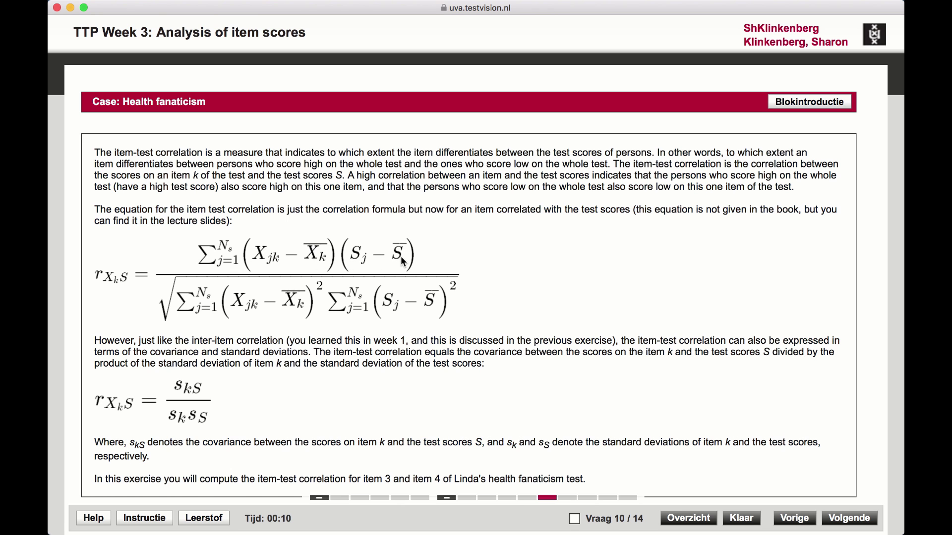
scroll(256, 371, down, 3)
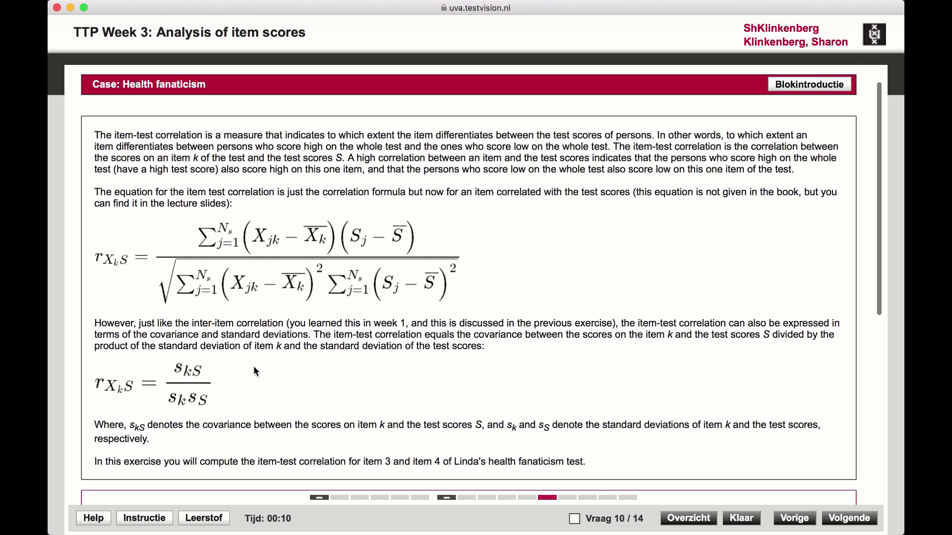
scroll(256, 371, down, 5)
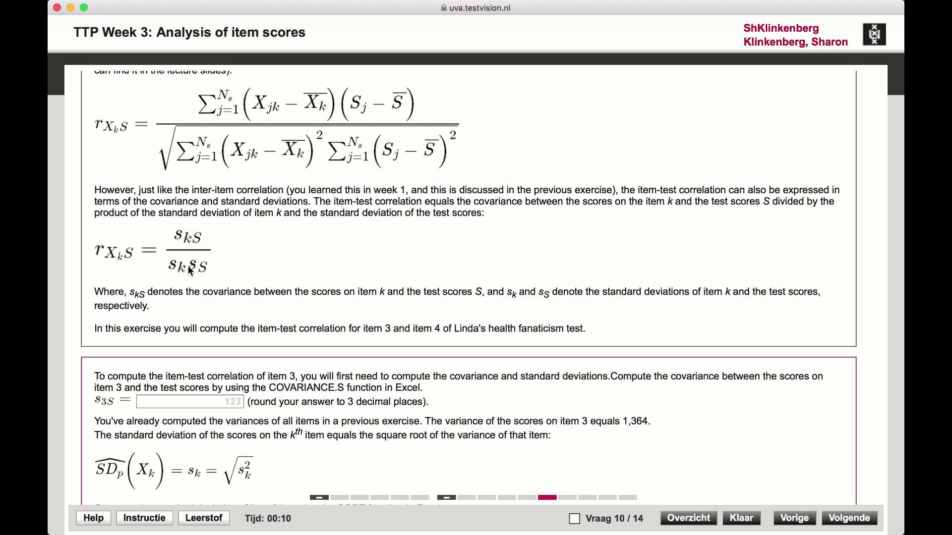
scroll(213, 269, down, 3)
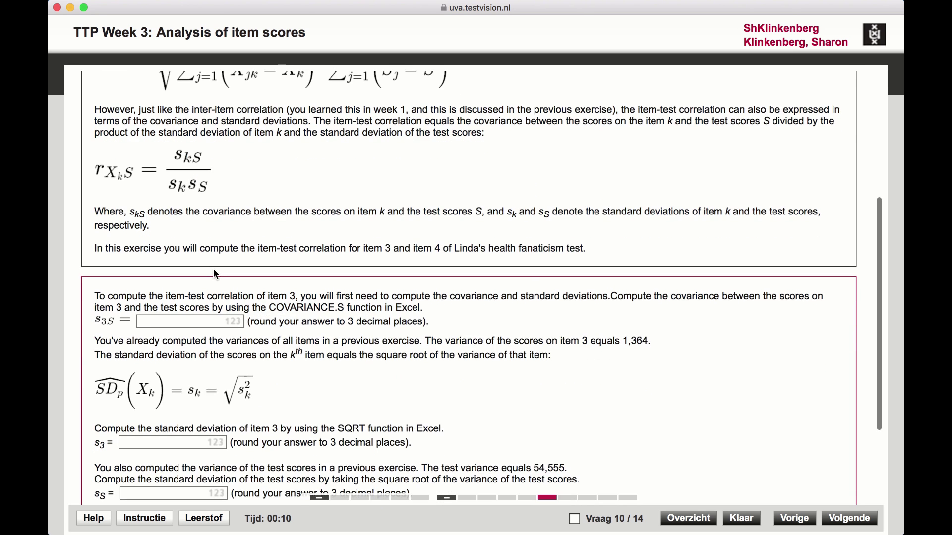
scroll(213, 269, up, 2)
scroll(213, 268, up, 1)
- Enter =COVARIANCE.S(B3:B10;F3:F10) in B12, giving k1's covariance 2,2857143
key(super+Tab)
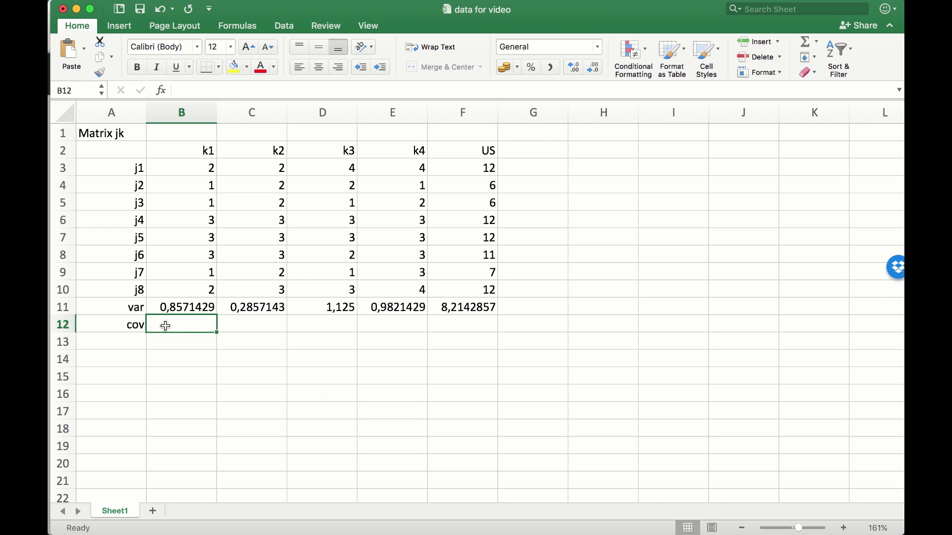
scroll(181, 236, down, 1)
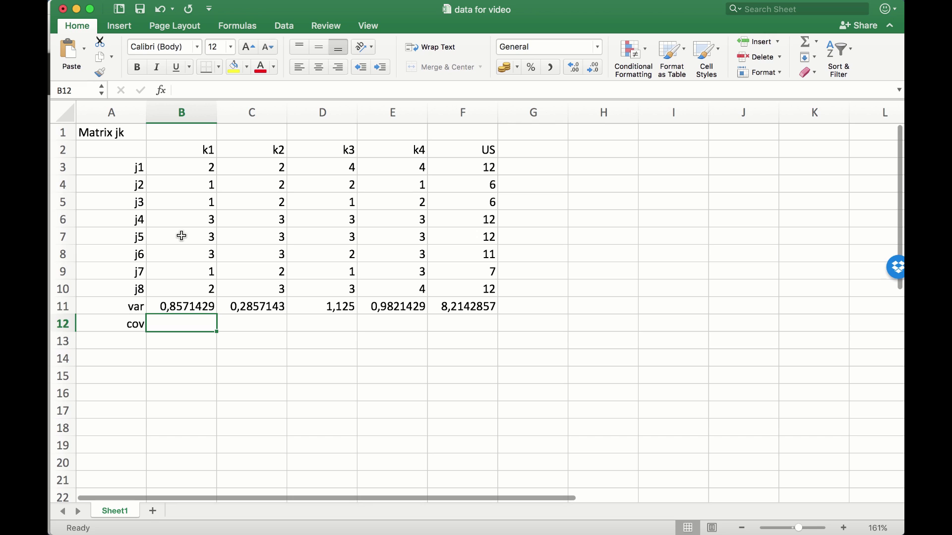
text(=)
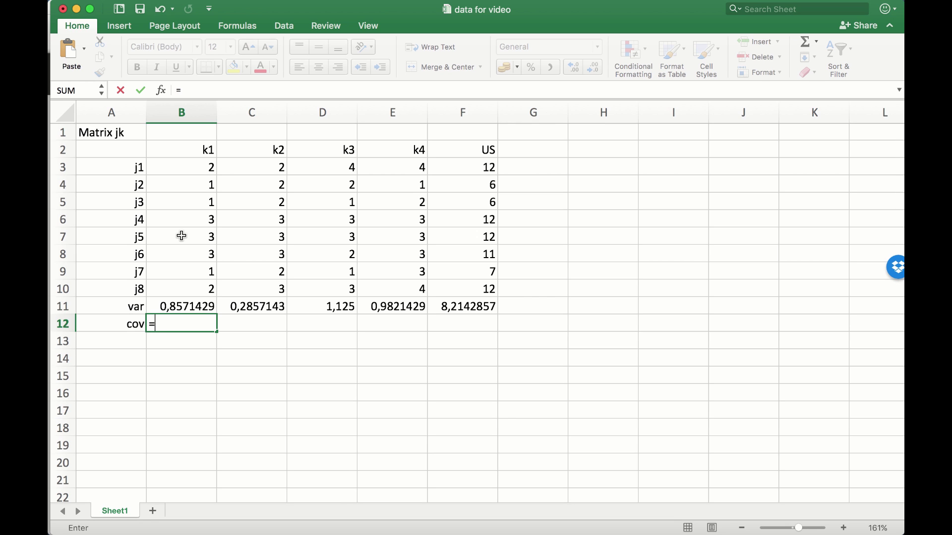
text(cova)
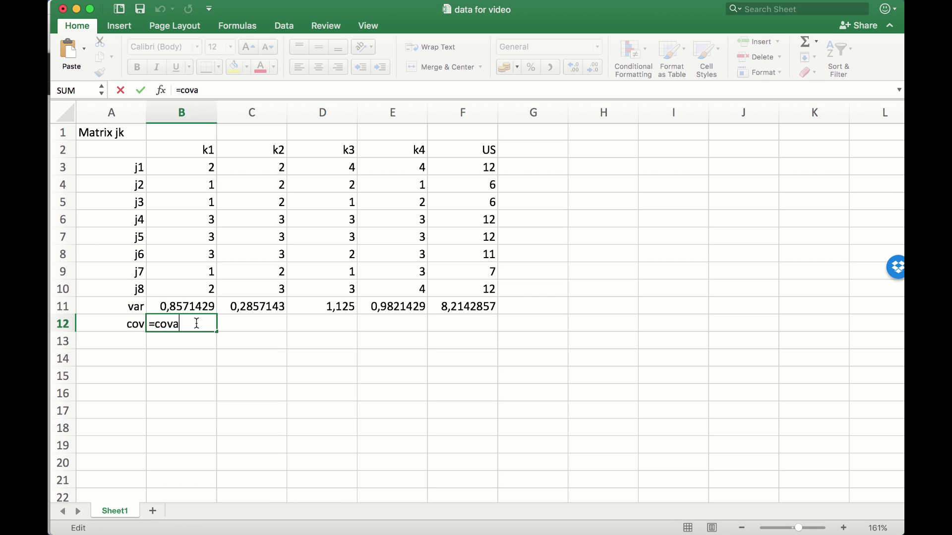
text(e)
key(BackSpace)
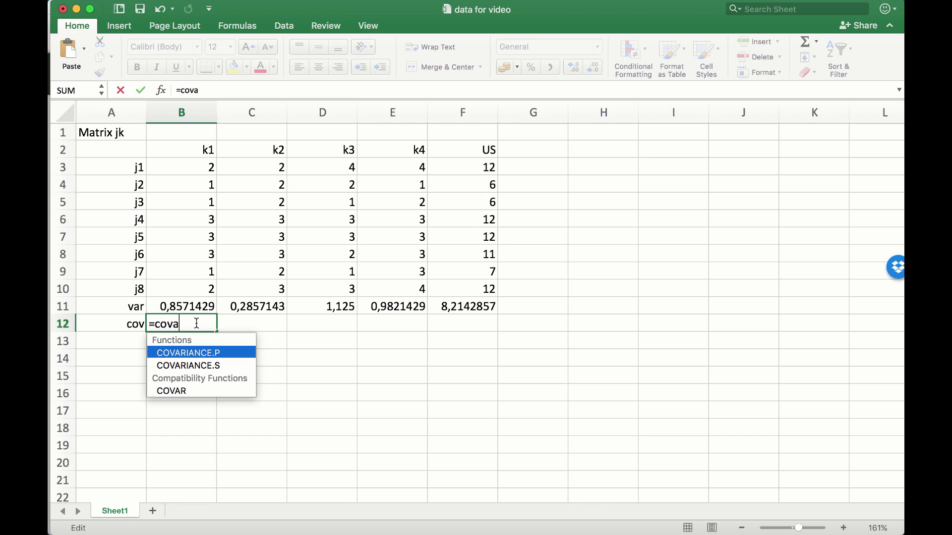
key(Down)
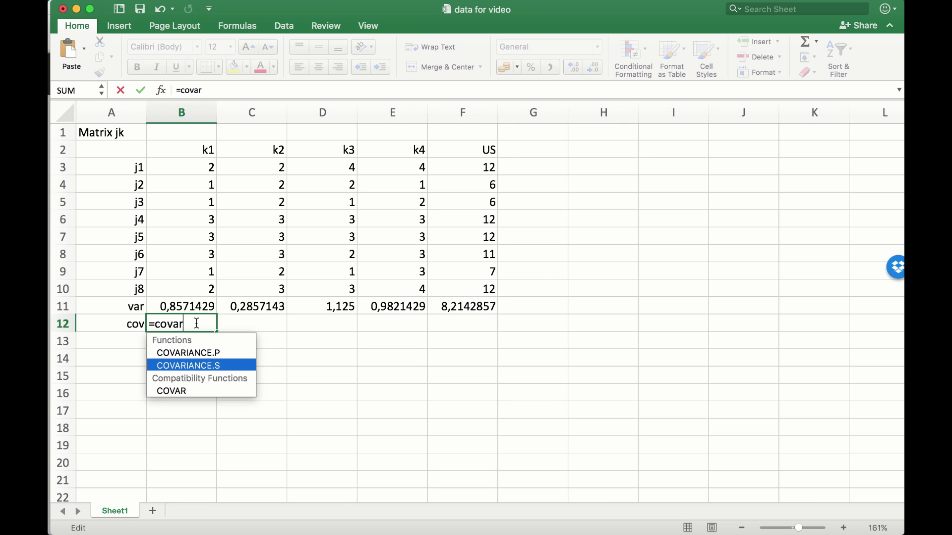
key(Tab)
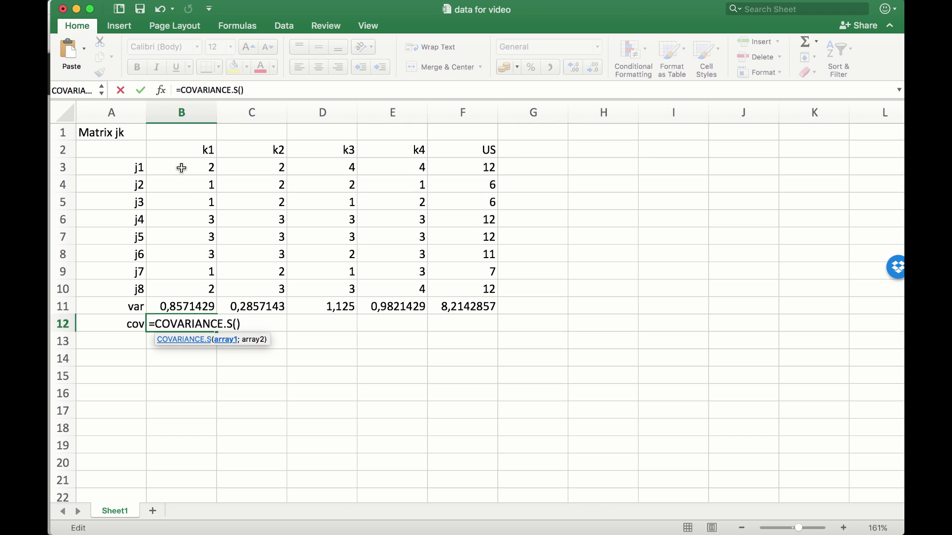
drag(181, 168, 177, 293)
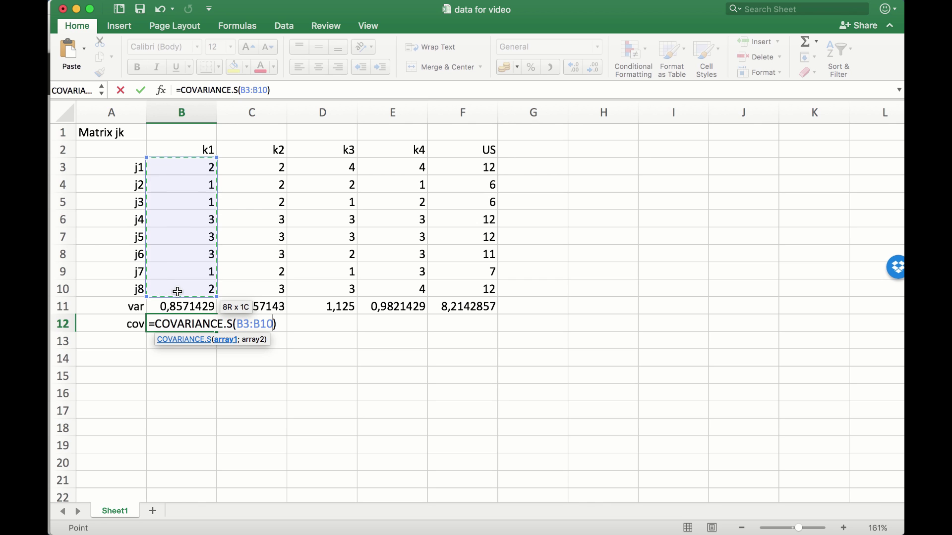
text(;)
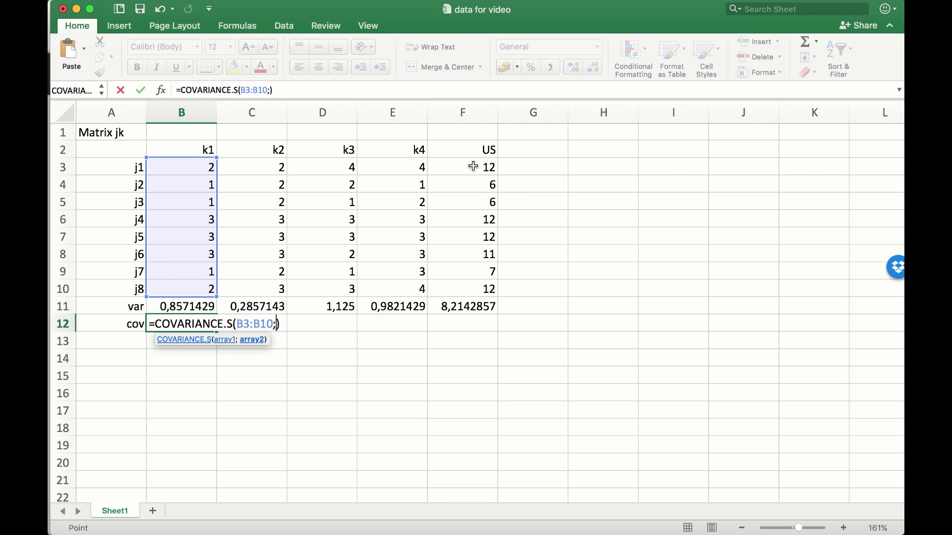
click(471, 166)
drag(472, 221, 466, 288)
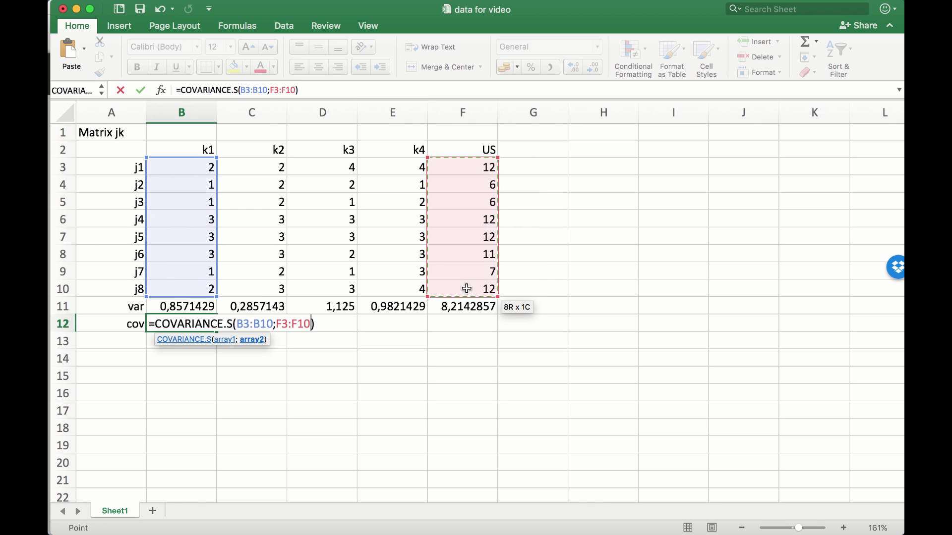
key(Return)
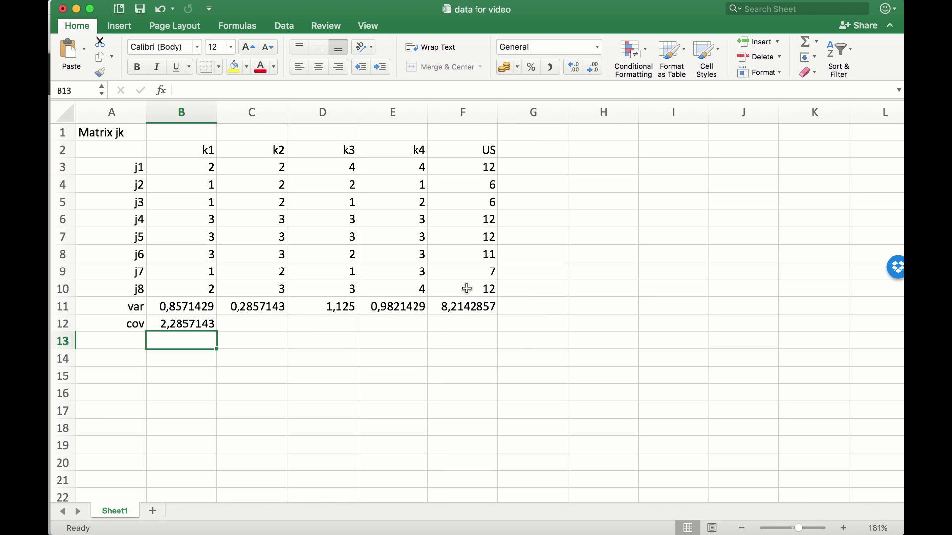
- Label A13 'cor' and begin B13's formula as =B12/ to divide the covariance
key(Left)
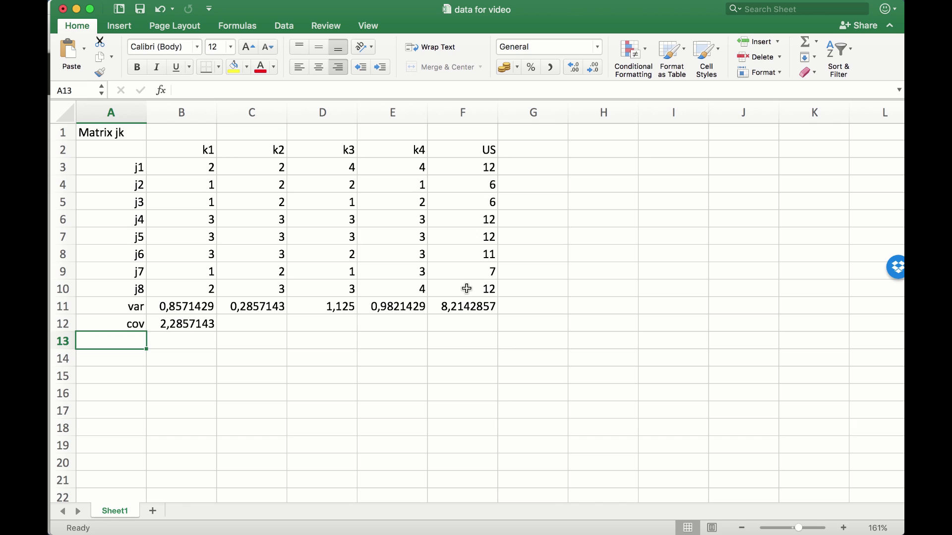
text(cor)
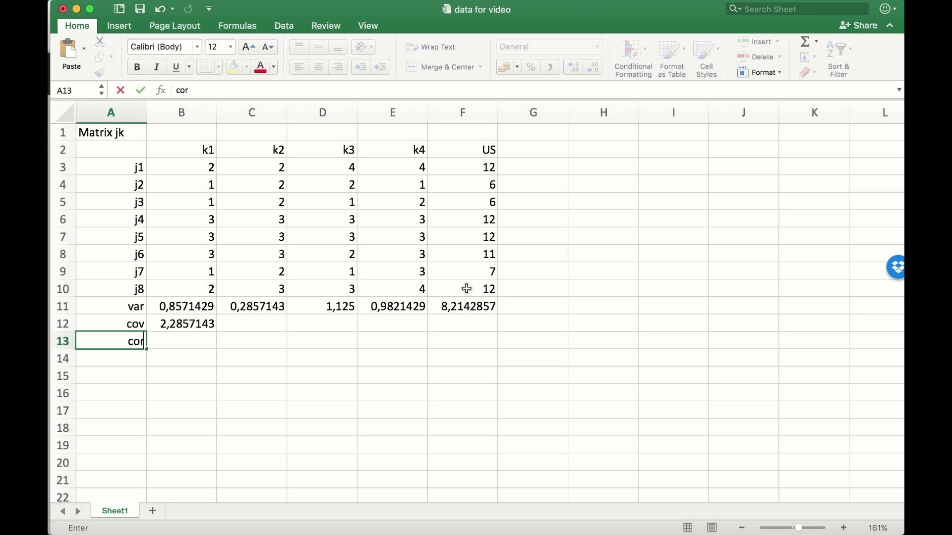
key(Right)
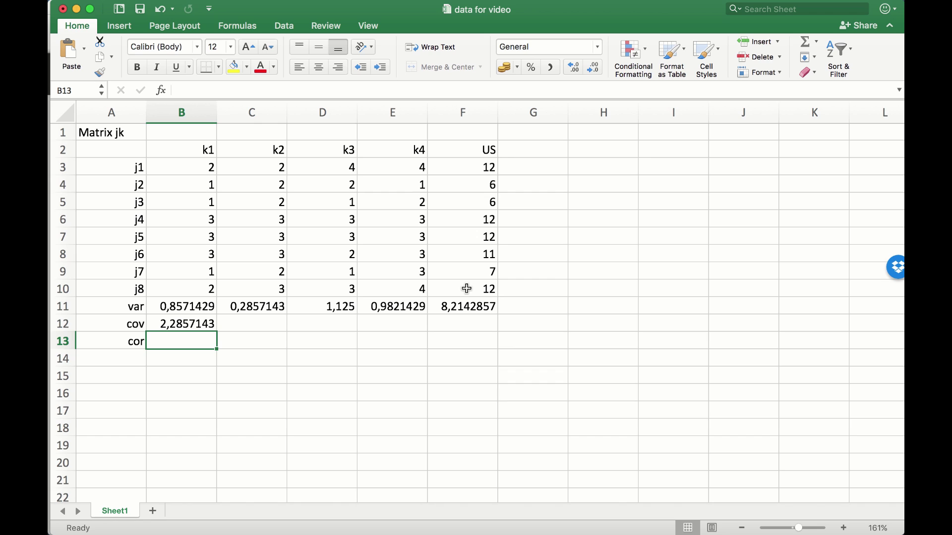
text(=)
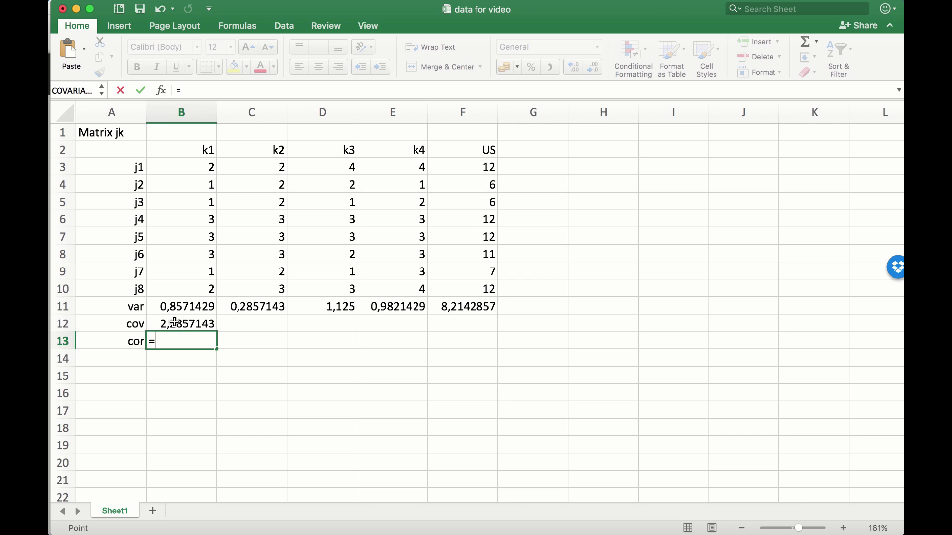
click(176, 323)
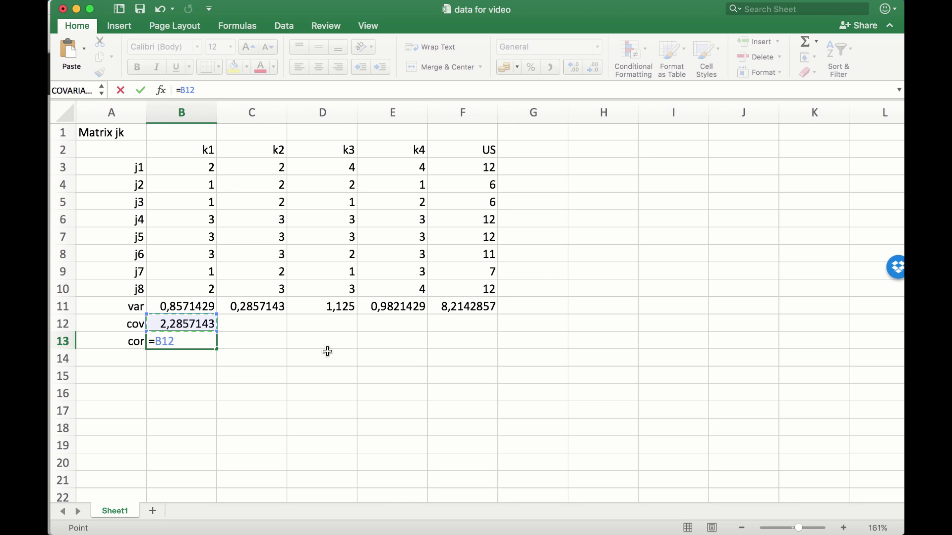
text(/()
- Show TestVision's item-test correlation formula: covariance over the product of standard deviations
key(super+Tab)
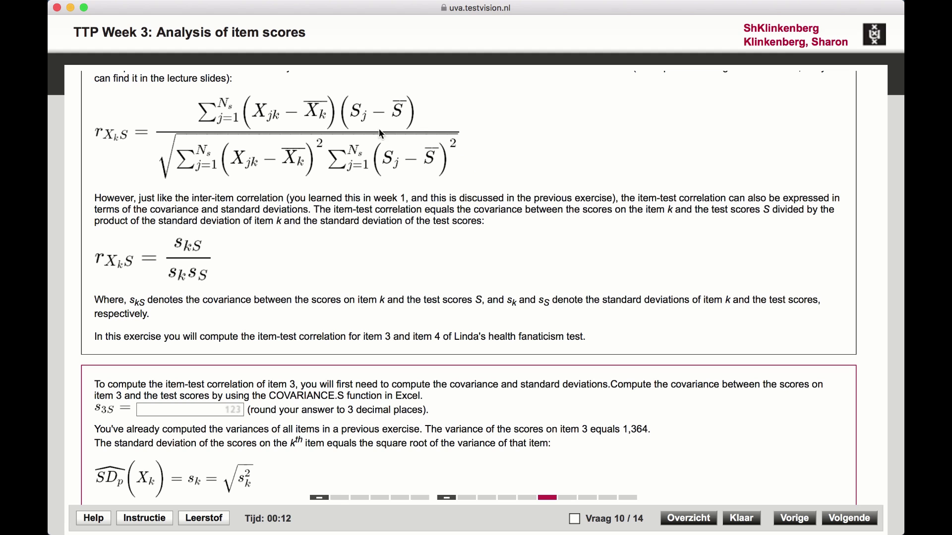
- Complete B13 as =B12/(SQRT(B11)*SQRT(G11)), which returns #DIV/0!
key(super+Tab)
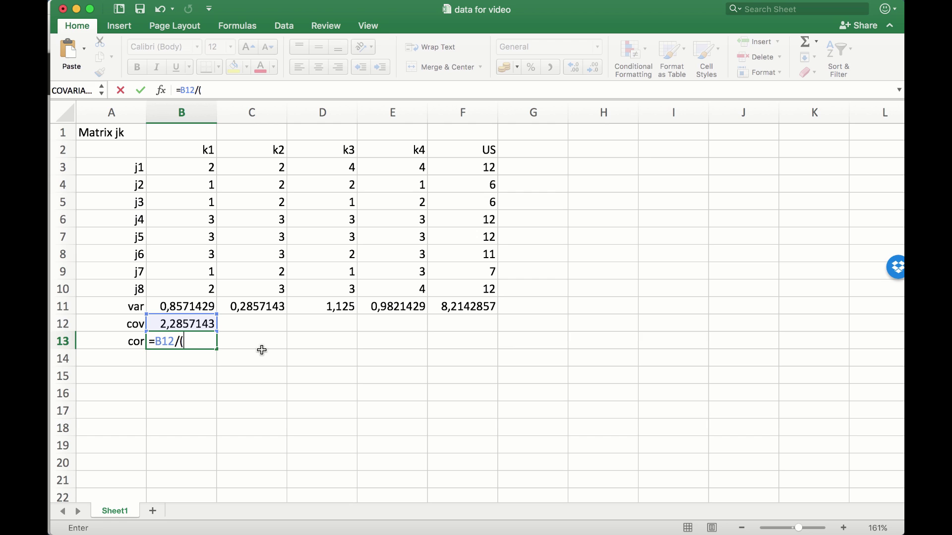
text(sqrt)
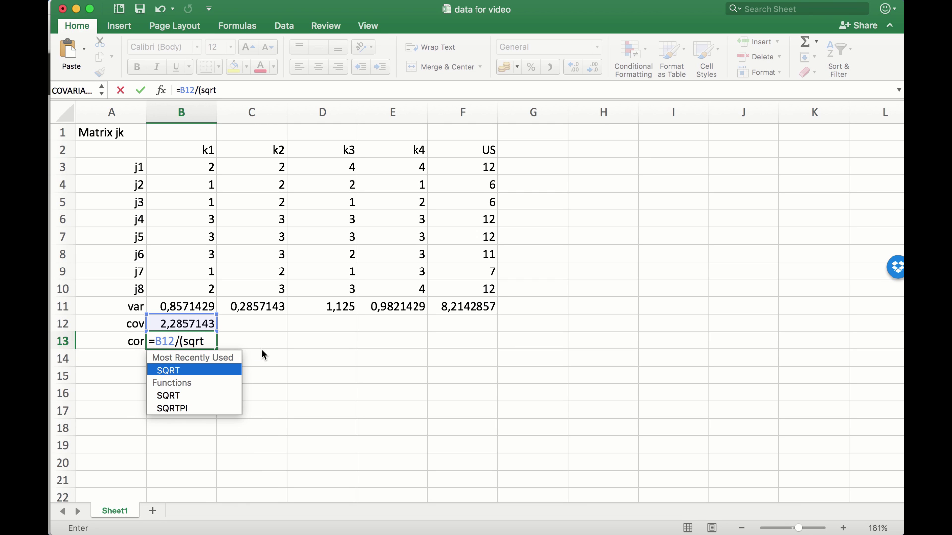
text(()
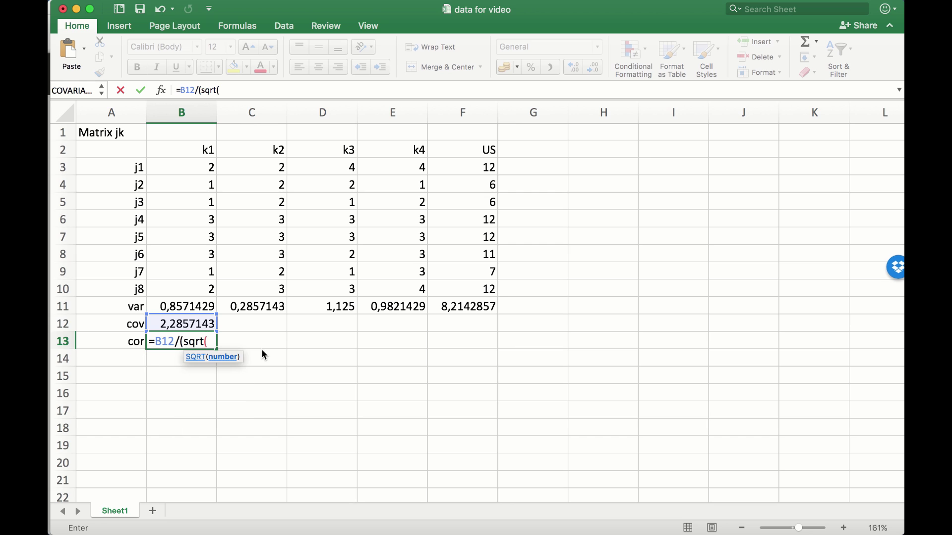
click(185, 301)
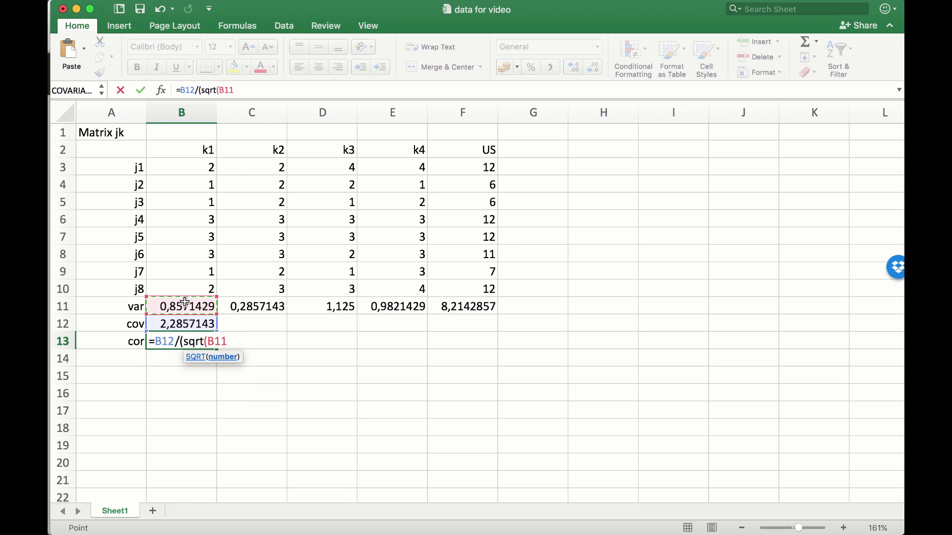
text())
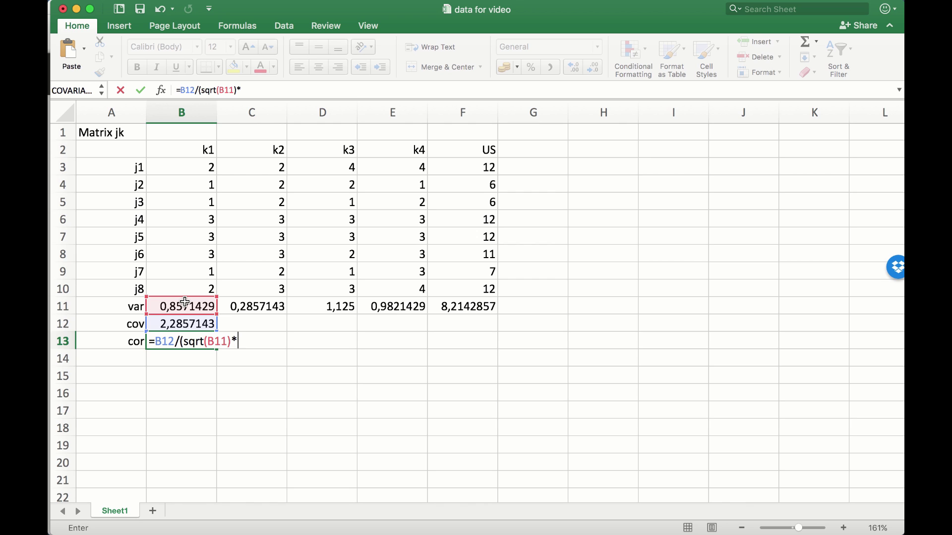
text(*sq)
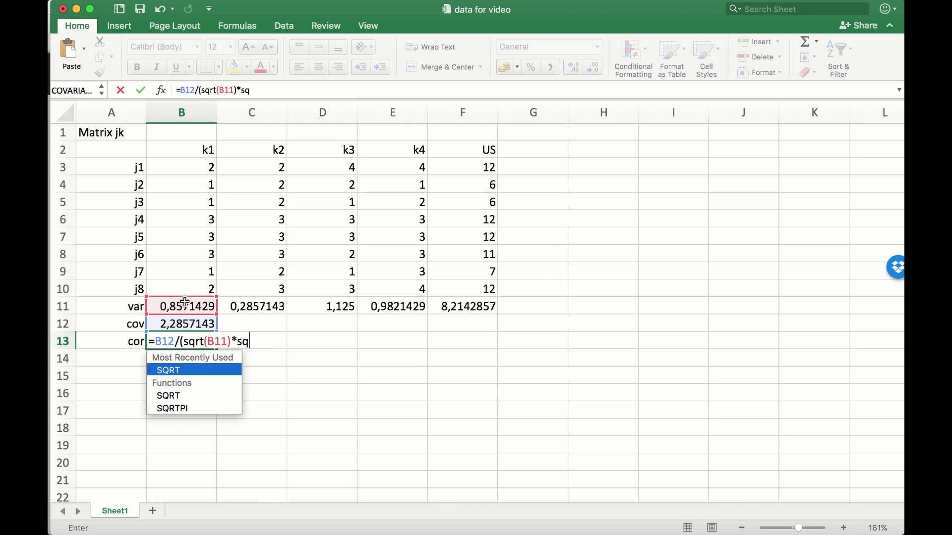
text(e)
key(BackSpace)
text(r)
key(Tab)
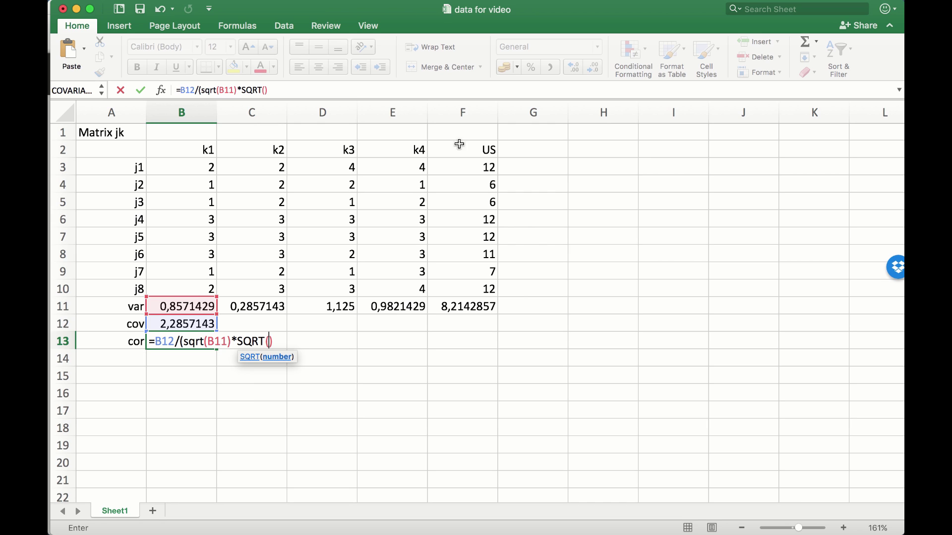
click(468, 309)
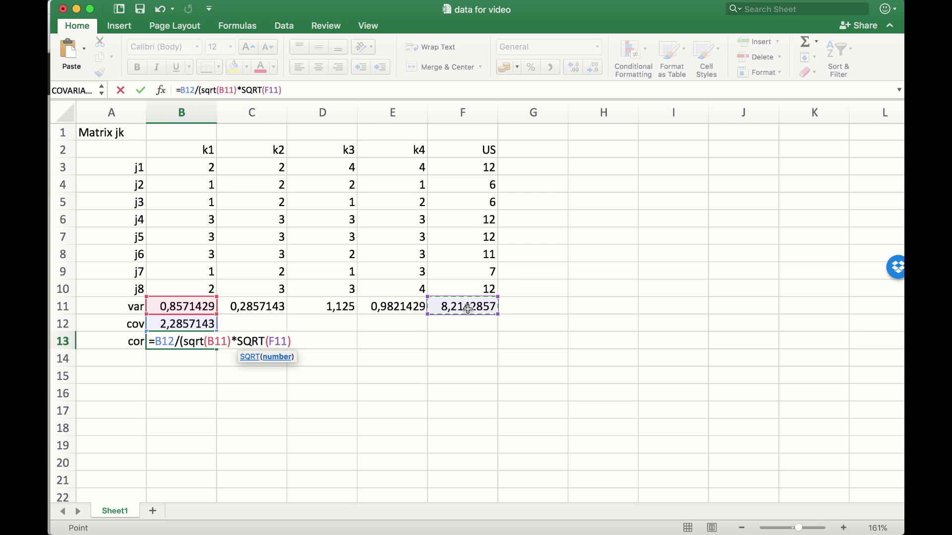
key(Right)
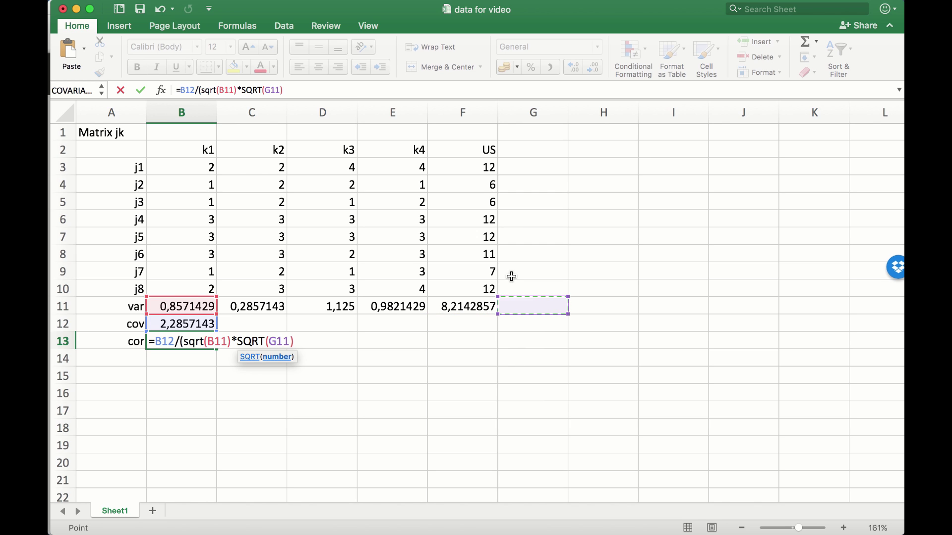
text())
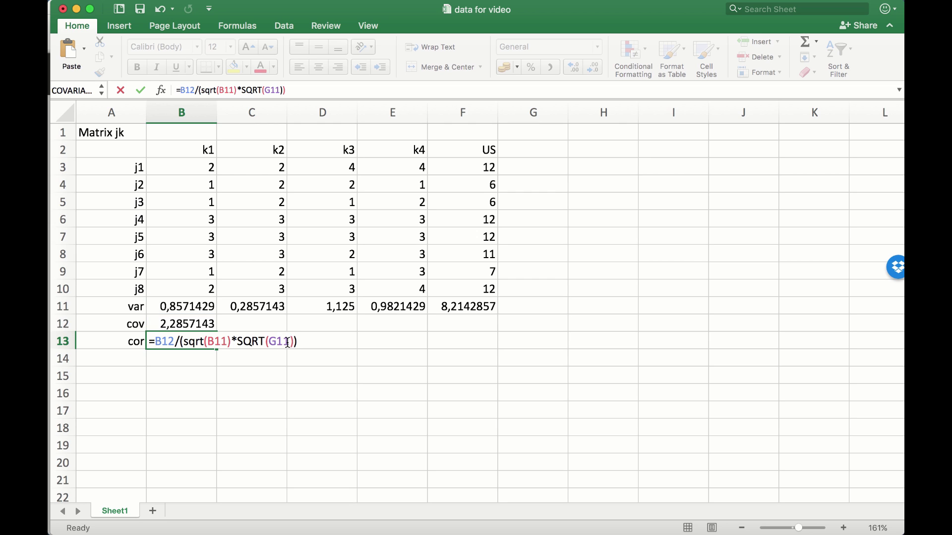
key(Return)
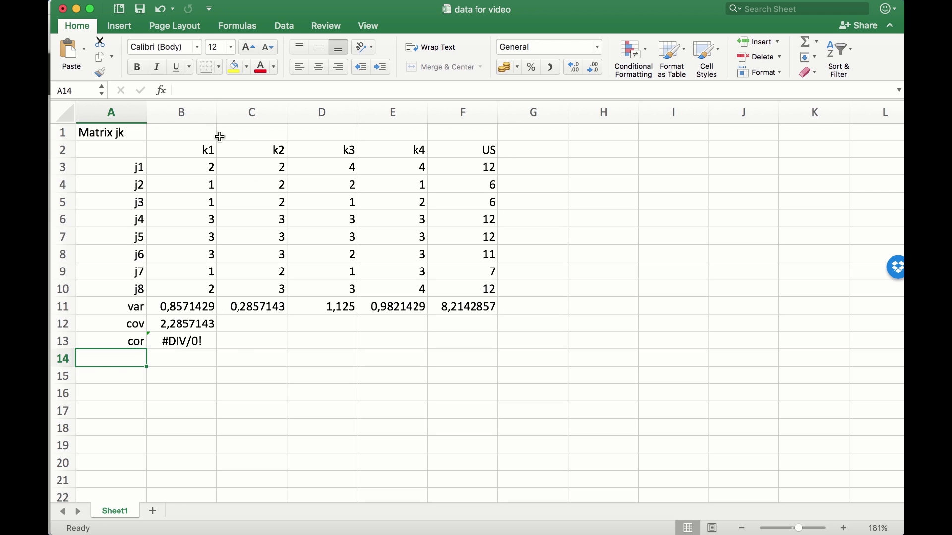
- Widen column B and change B13's G11 reference to F11, giving correlation 0,861411043
click(216, 111)
drag(217, 111, 255, 111)
double_click(217, 339)
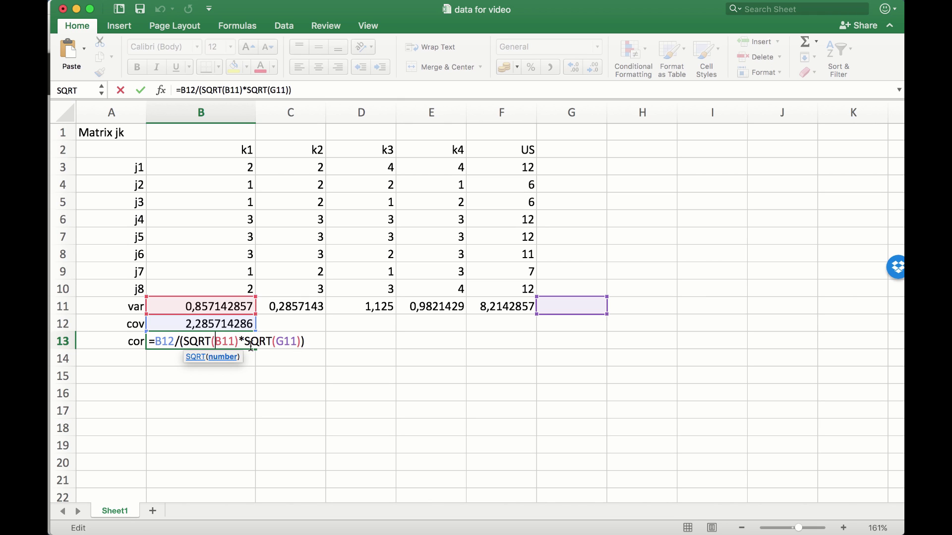
click(214, 342)
double_click(280, 341)
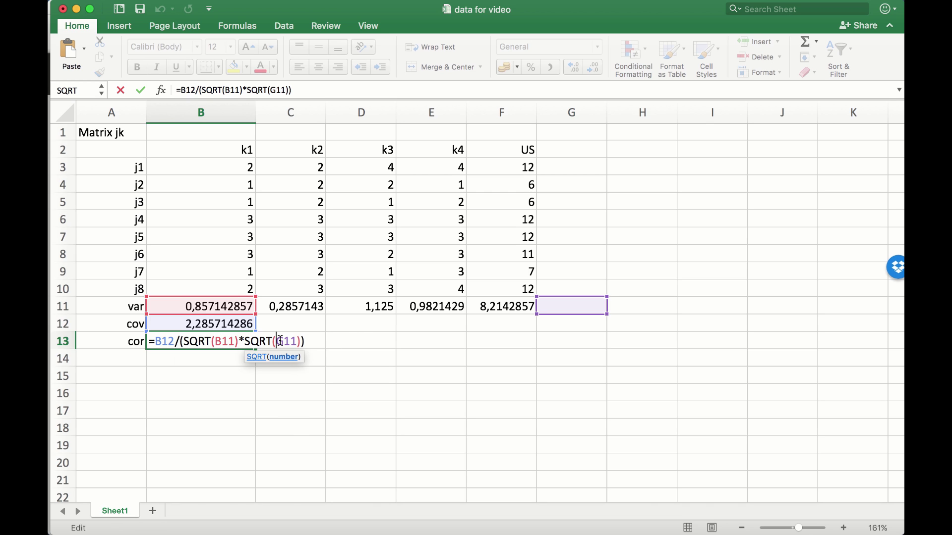
click(500, 308)
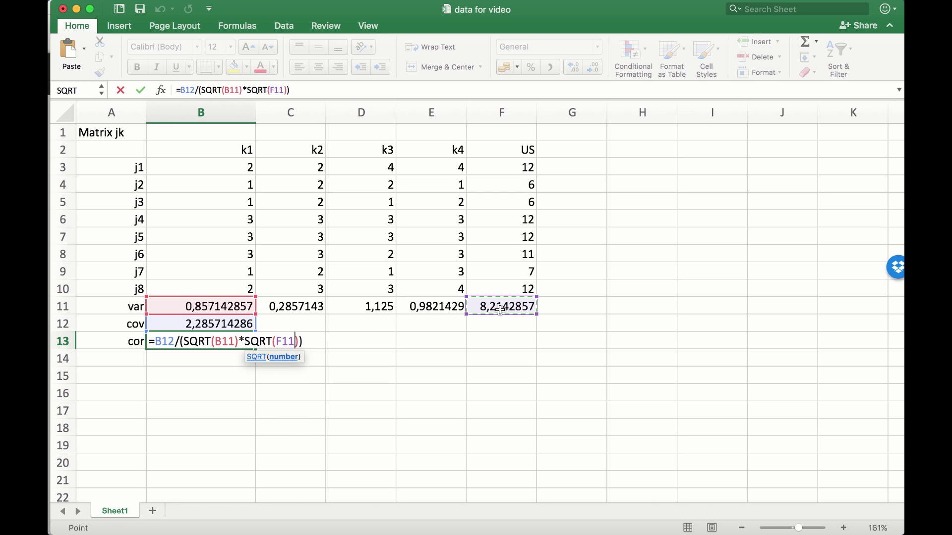
key(Return)
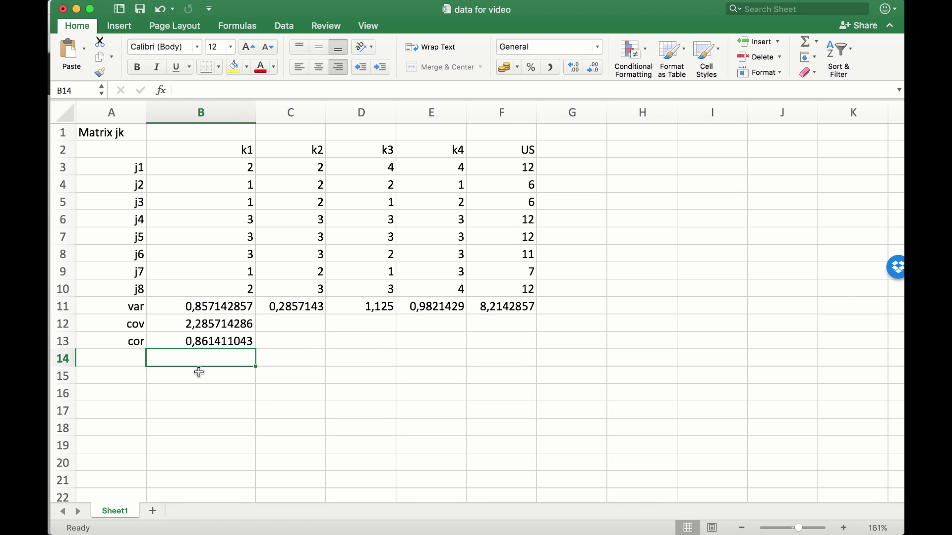
- Label A14 'cor' and enter =CORREL(B3:B10;F3:F10) in B14
click(118, 361)
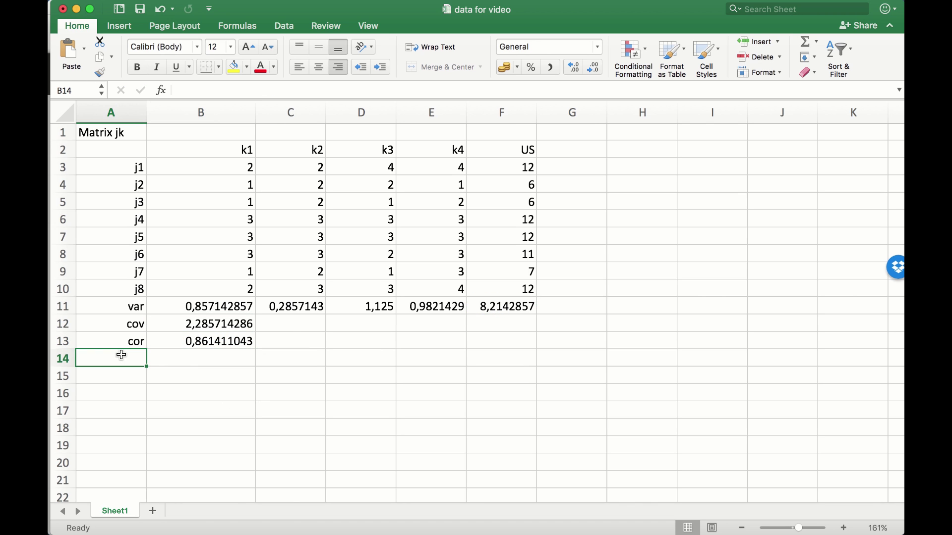
text(cor)
key(Tab)
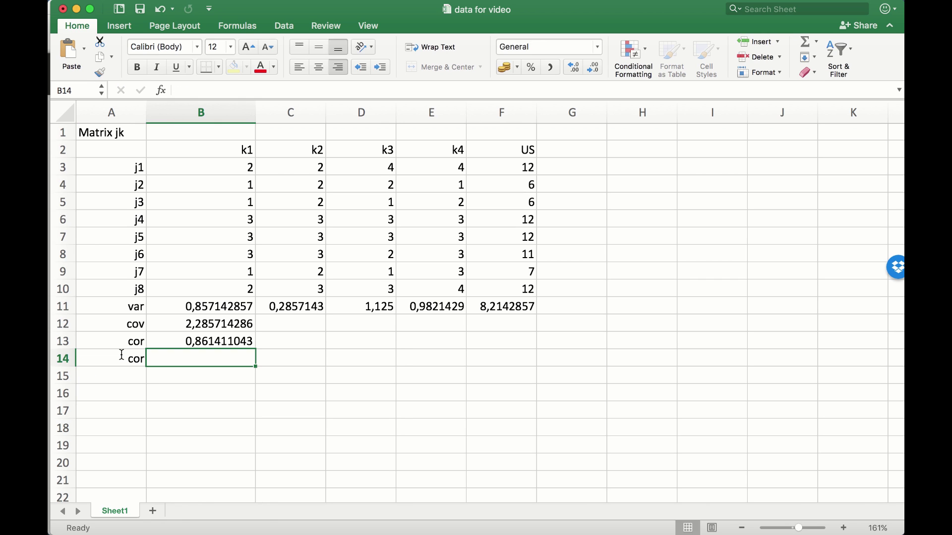
text(=co)
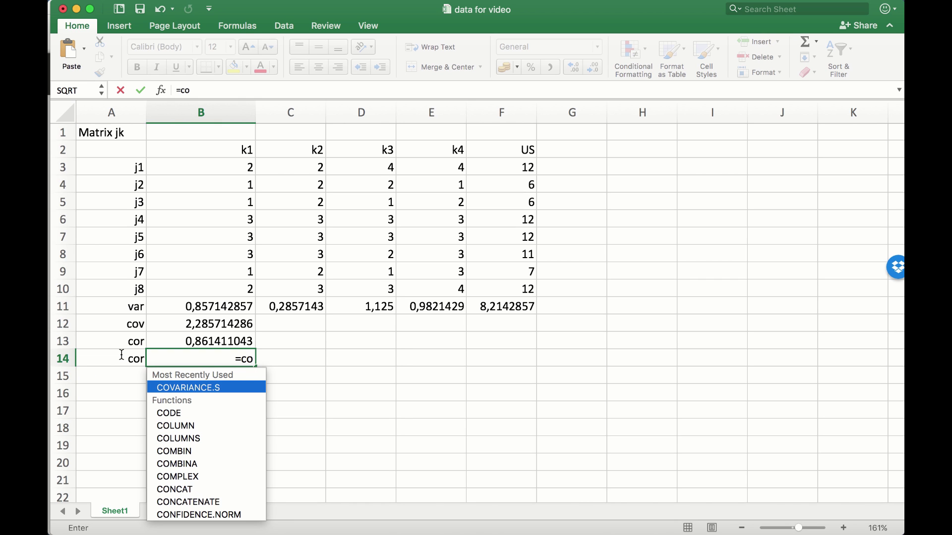
text(rre)
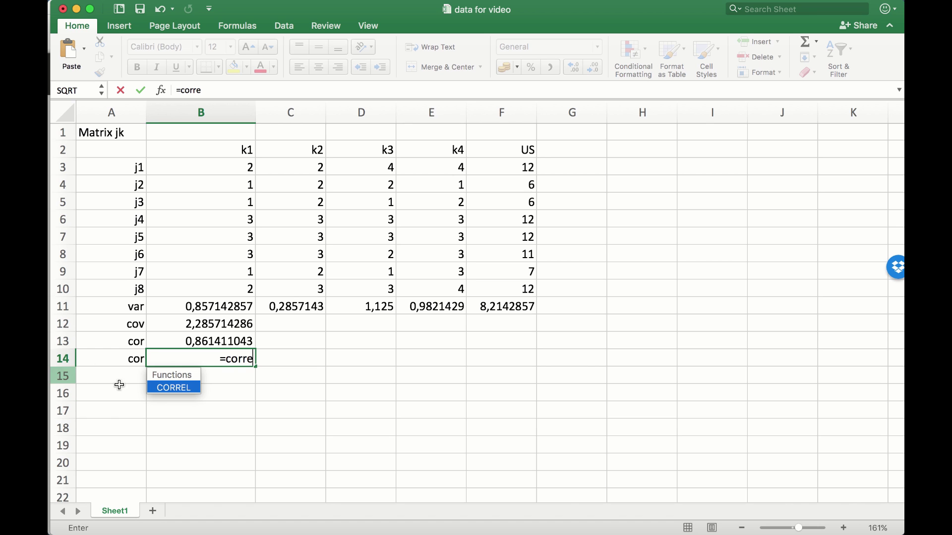
scroll(144, 387, right, 2)
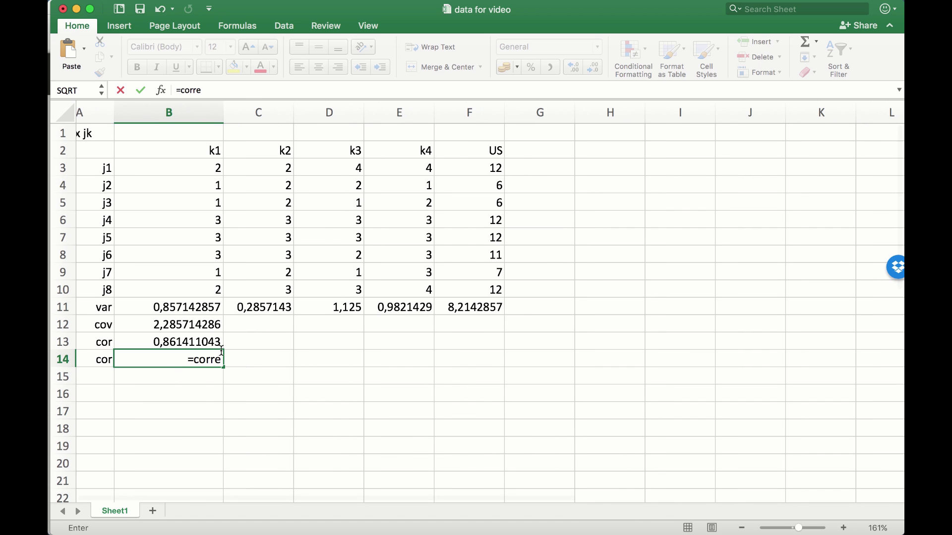
text(l)
key(Tab)
drag(171, 169, 172, 291)
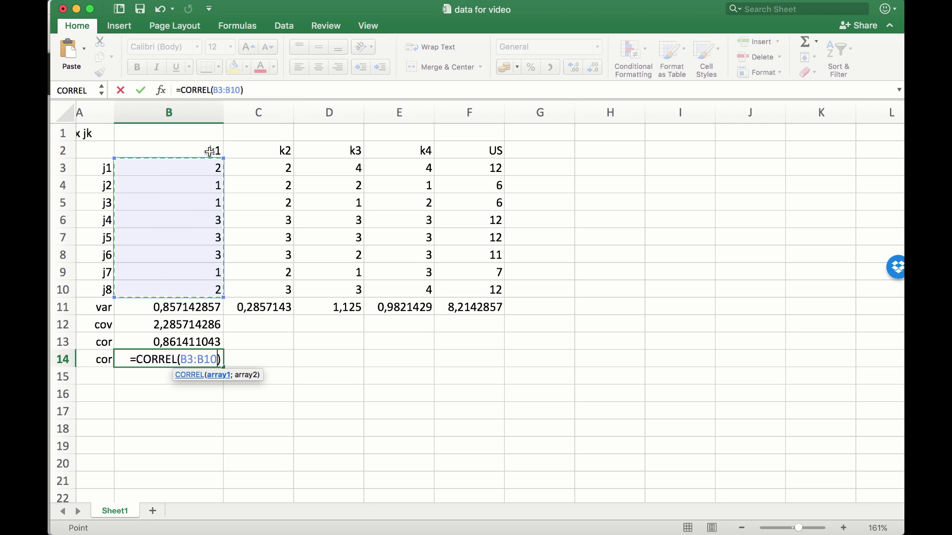
text(;)
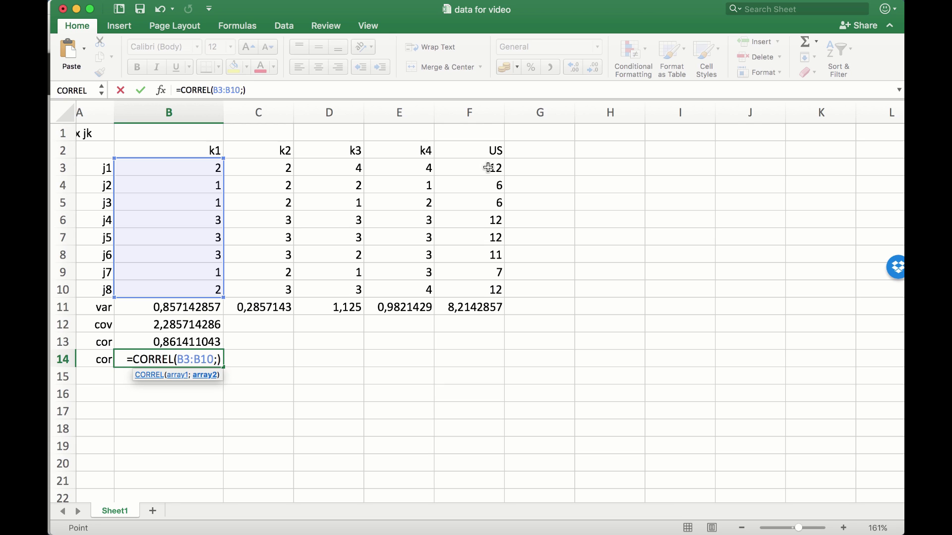
drag(488, 167, 469, 296)
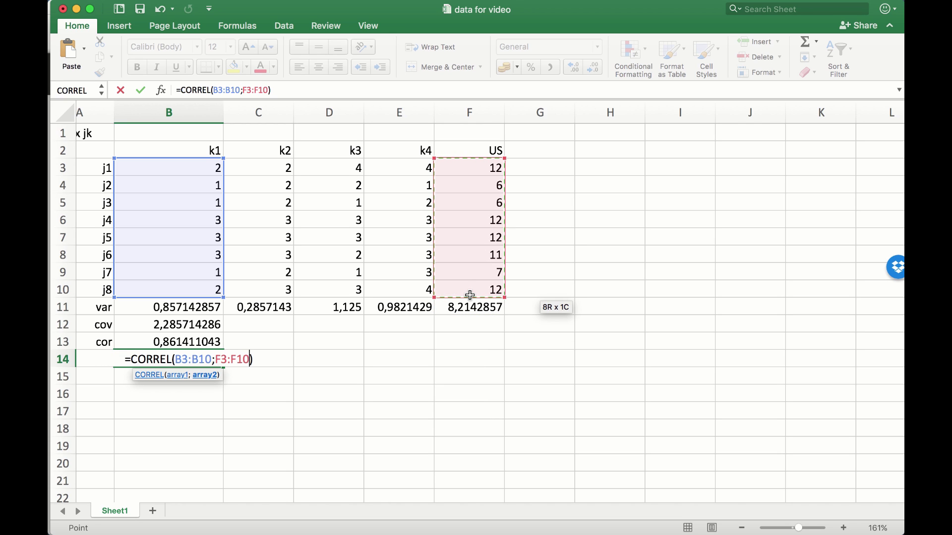